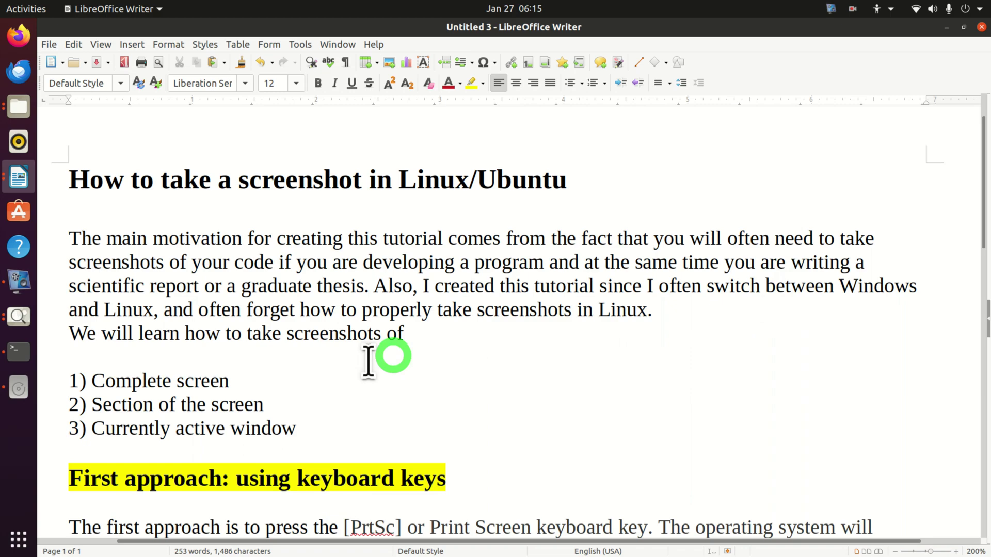
# Highlight the three capture list items and the Print Screen and PrtSc key names in the tutorial
pyautogui.moveTo(230, 381); pyautogui.dragTo(81, 381)
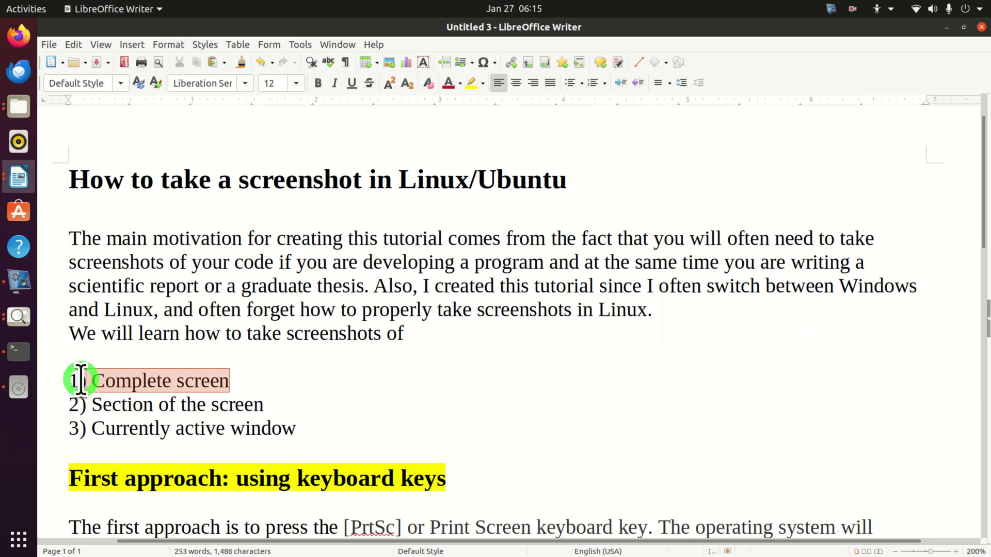
pyautogui.click(266, 404)
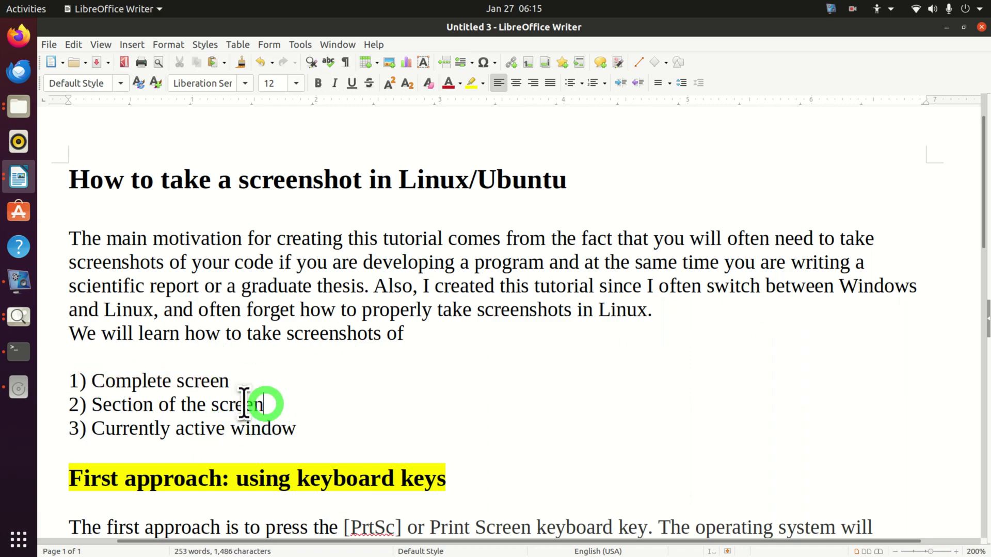
pyautogui.moveTo(264, 405); pyautogui.dragTo(57, 402)
pyautogui.click(295, 430)
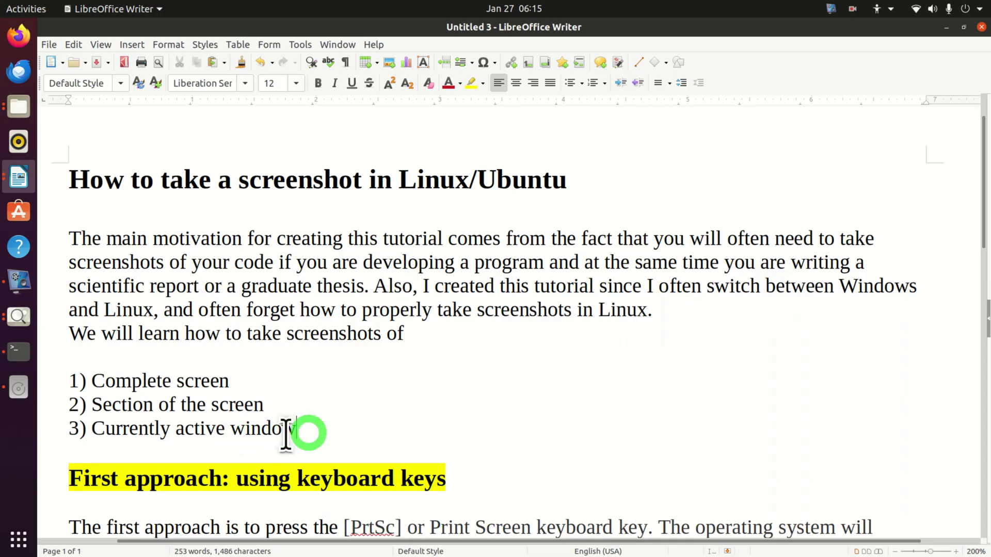
pyautogui.moveTo(286, 433); pyautogui.dragTo(76, 431)
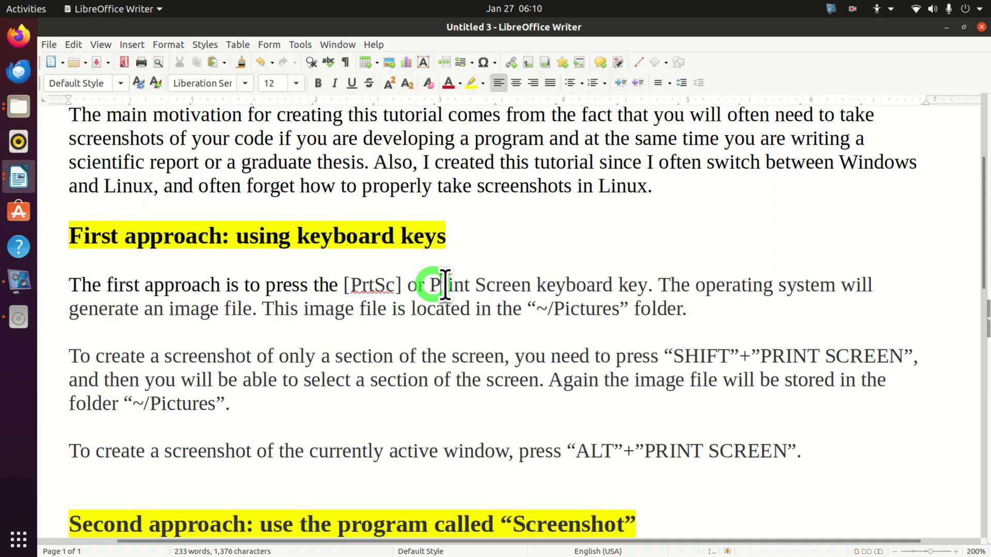
pyautogui.moveTo(430, 285); pyautogui.dragTo(531, 284)
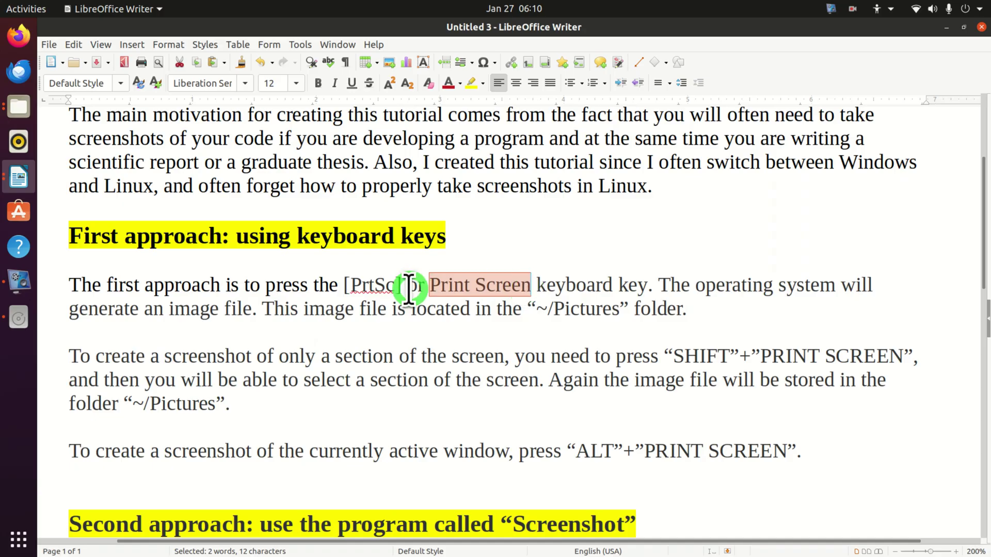
pyautogui.doubleClick(367, 286)
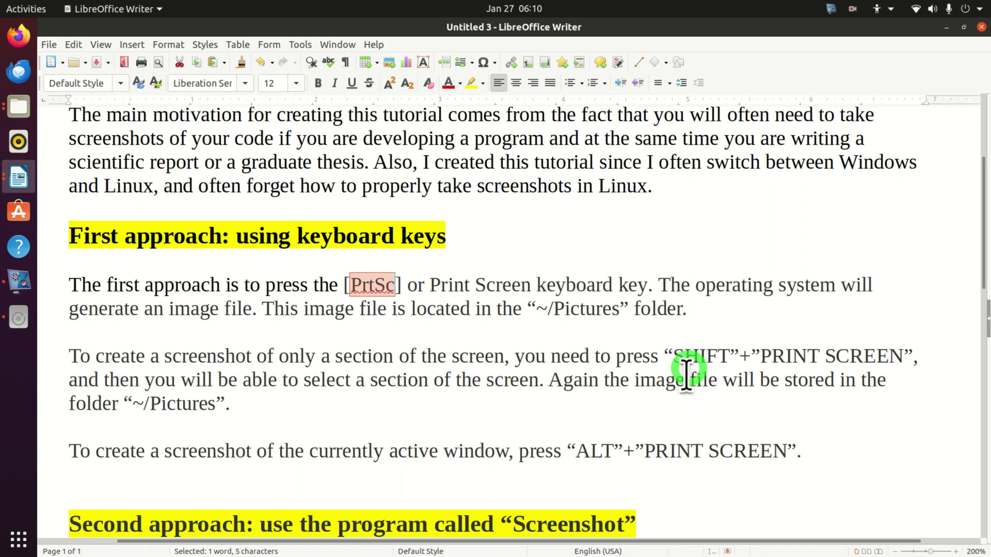
# Show the Pictures folder in the file manager and open the newest screenshot
pyautogui.click(24, 112)
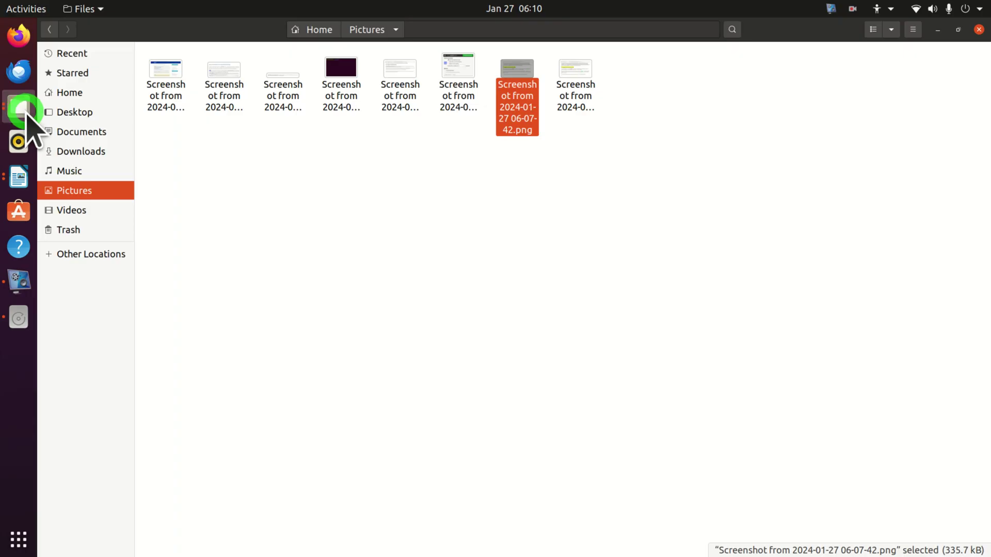
pyautogui.click(98, 192)
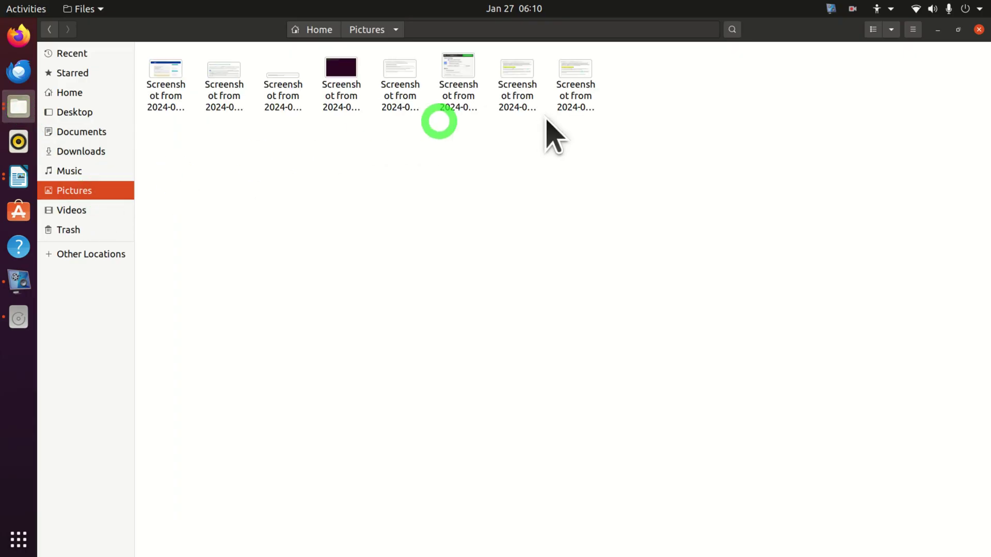
pyautogui.doubleClick(586, 101)
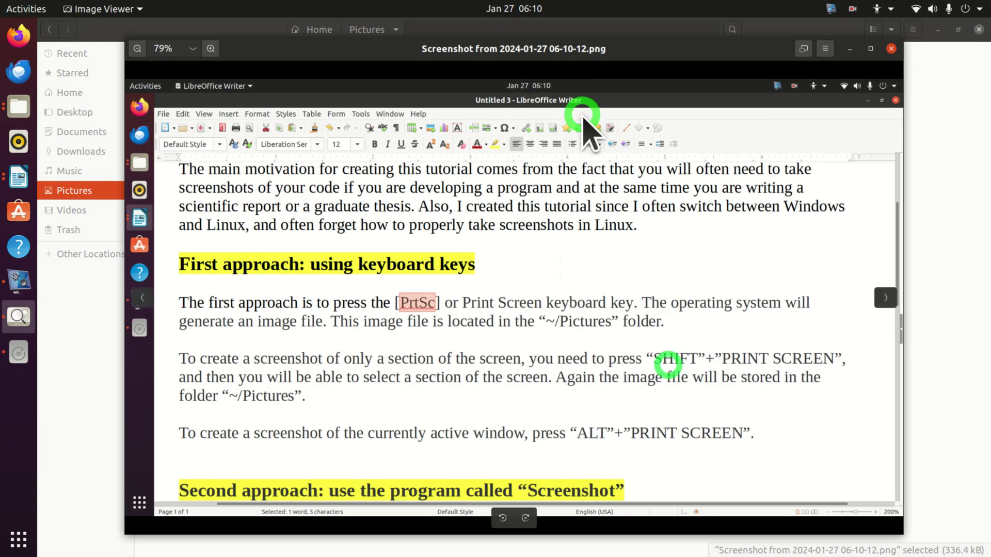
# Copy the ~/Pictures path from the Writer text and bring up the Activities overview
pyautogui.hotkey('alt', 'Tab')
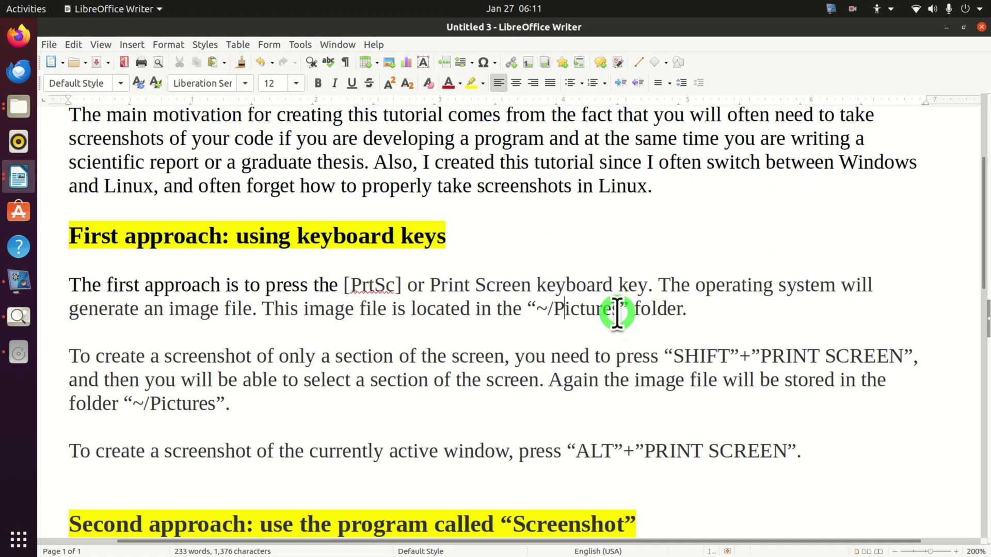
pyautogui.moveTo(614, 309)
pyautogui.mouseDown()
pyautogui.moveTo(539, 311)
pyautogui.moveTo(612, 308)
pyautogui.moveTo(635, 332)
pyautogui.moveTo(620, 322)
pyautogui.mouseUp()
pyautogui.click(598, 334)
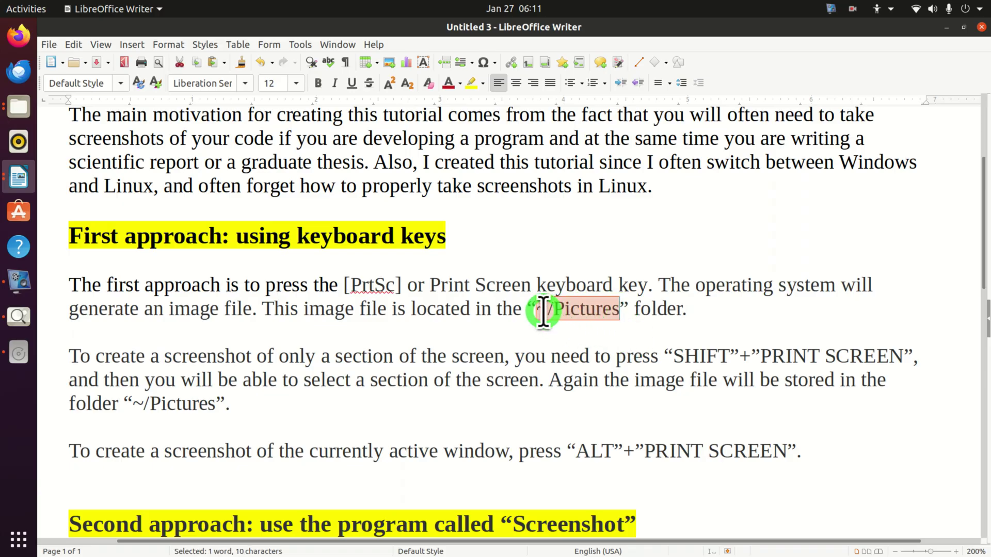
pyautogui.rightClick(581, 307)
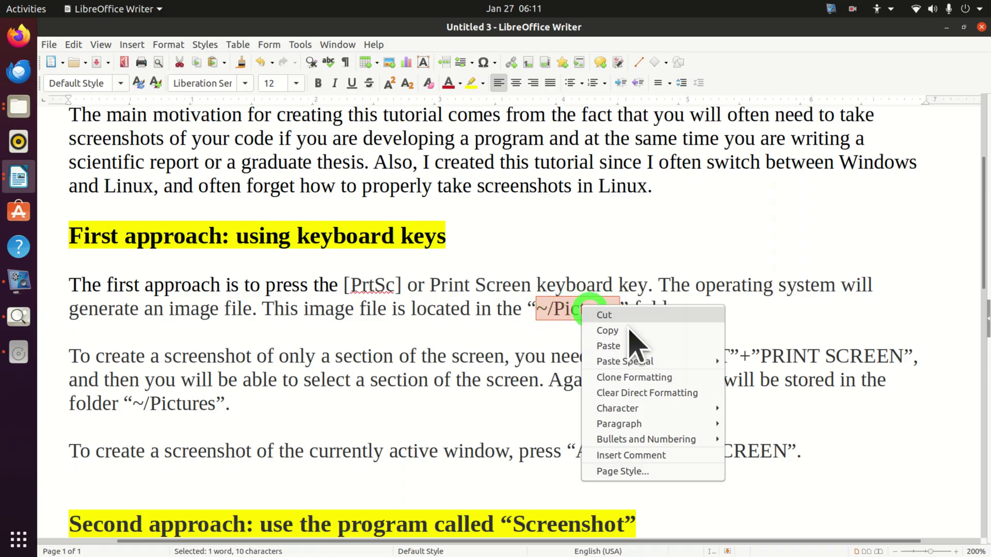
pyautogui.click(641, 333)
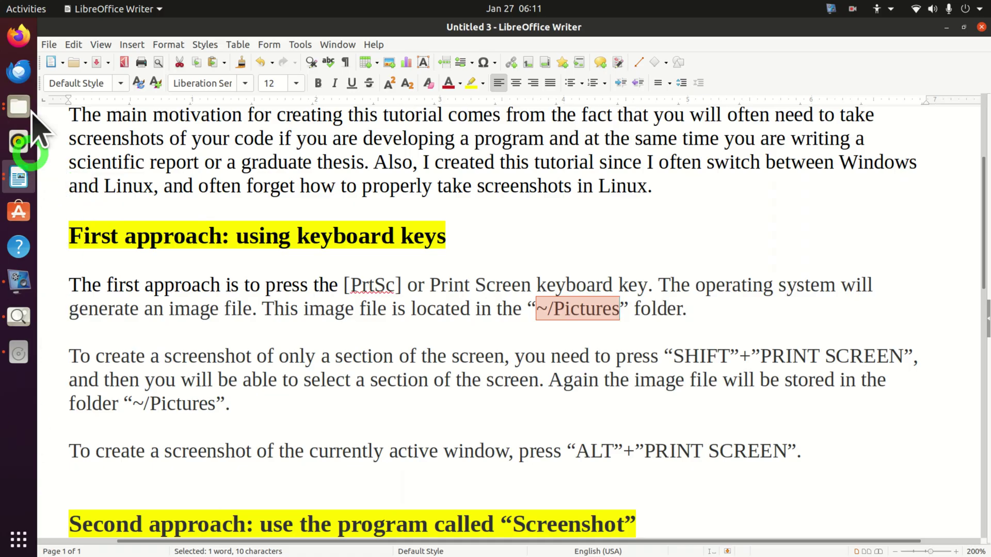
pyautogui.click(40, 4)
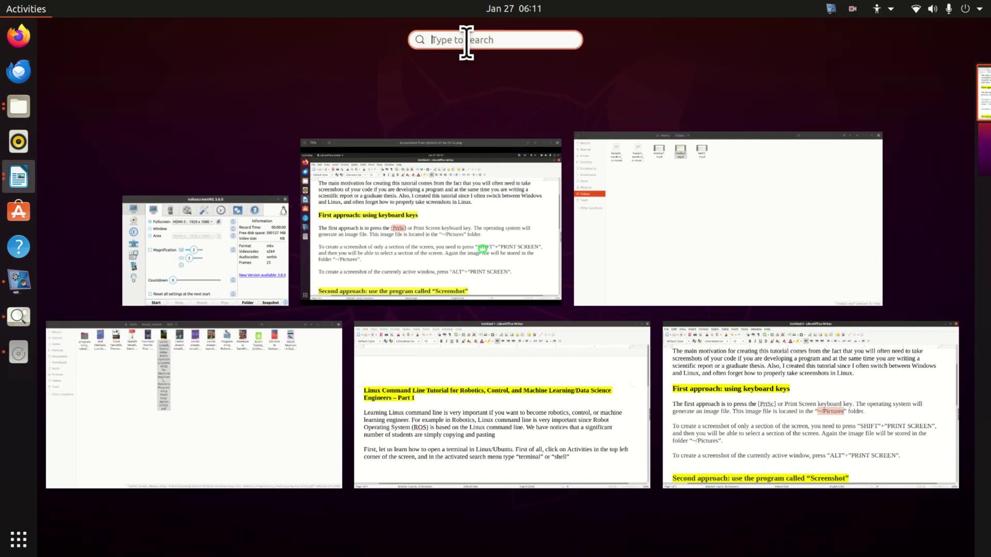
# Launch Terminal and run pwd, cd ~/Pictures and ls -l
pyautogui.write('terminal')
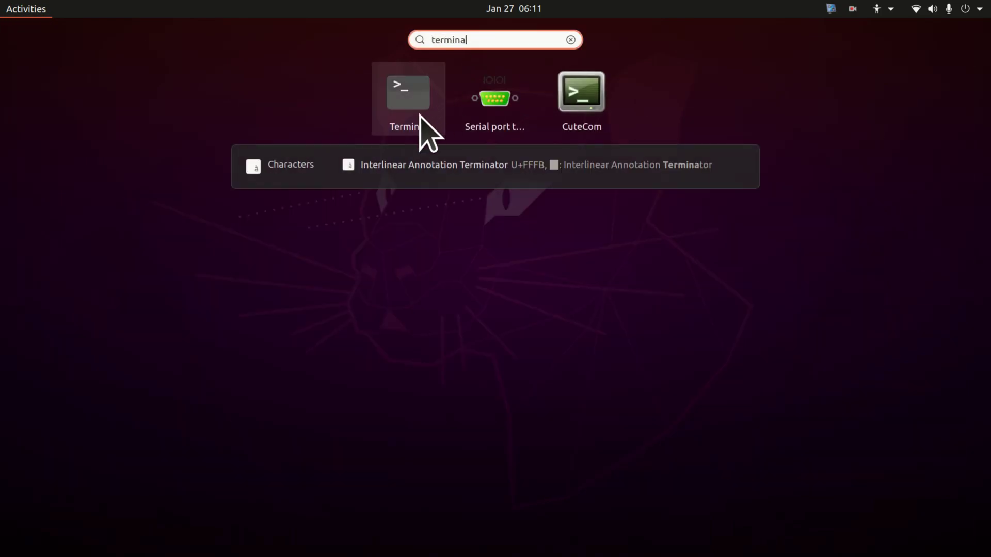
pyautogui.click(419, 120)
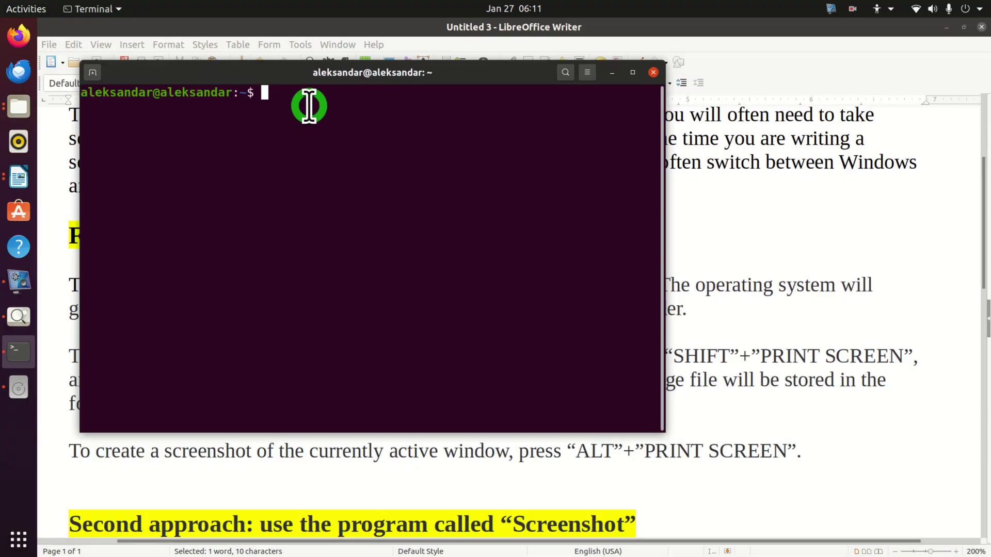
pyautogui.write('pwd')
pyautogui.press('Return')
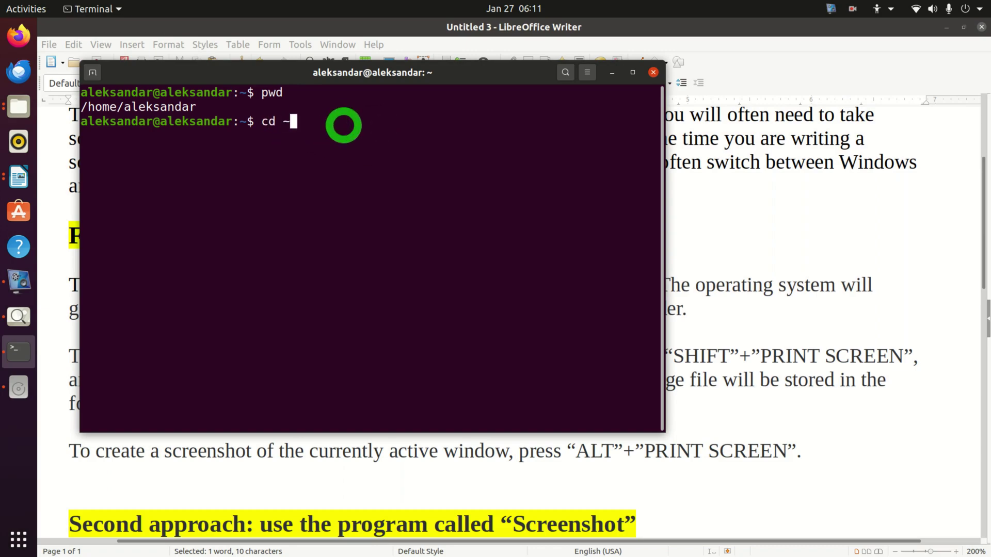
pyautogui.write('cd ~/Pictures')
pyautogui.press('Return')
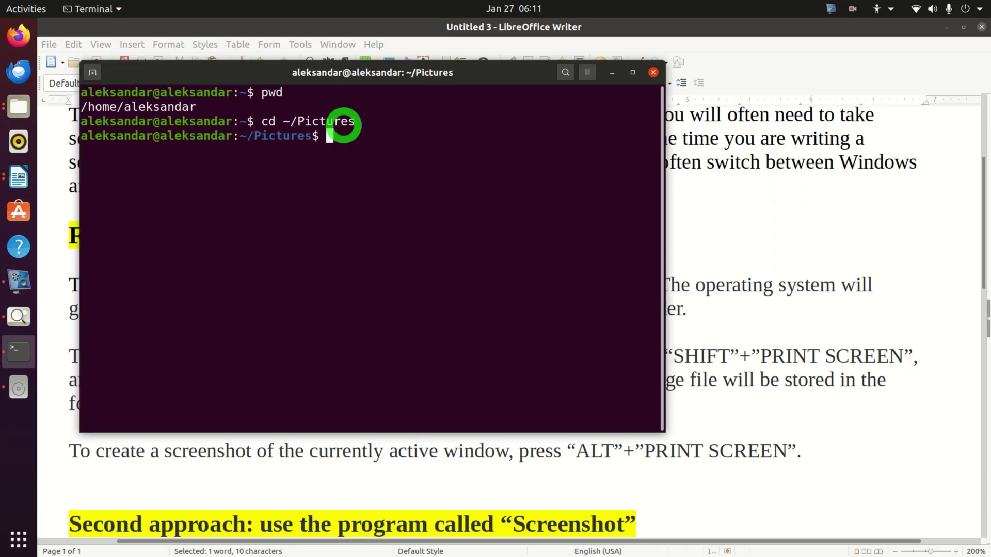
pyautogui.write('ls -l')
pyautogui.press('Return')
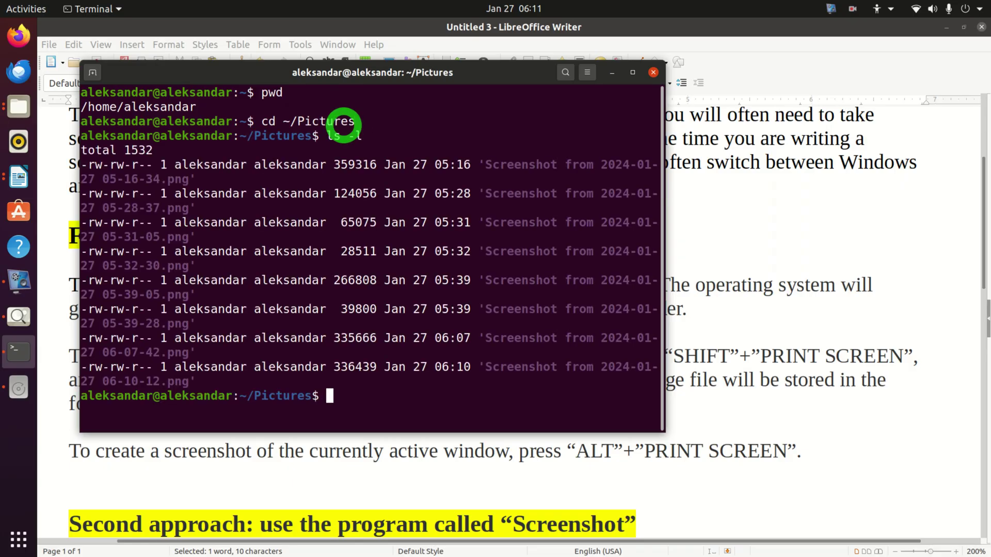
# Widen the terminal so the eight screenshot file names fit, mark the newest, then return to Writer
pyautogui.moveTo(662, 206); pyautogui.dragTo(754, 209)
pyautogui.moveTo(691, 208); pyautogui.dragTo(982, 217)
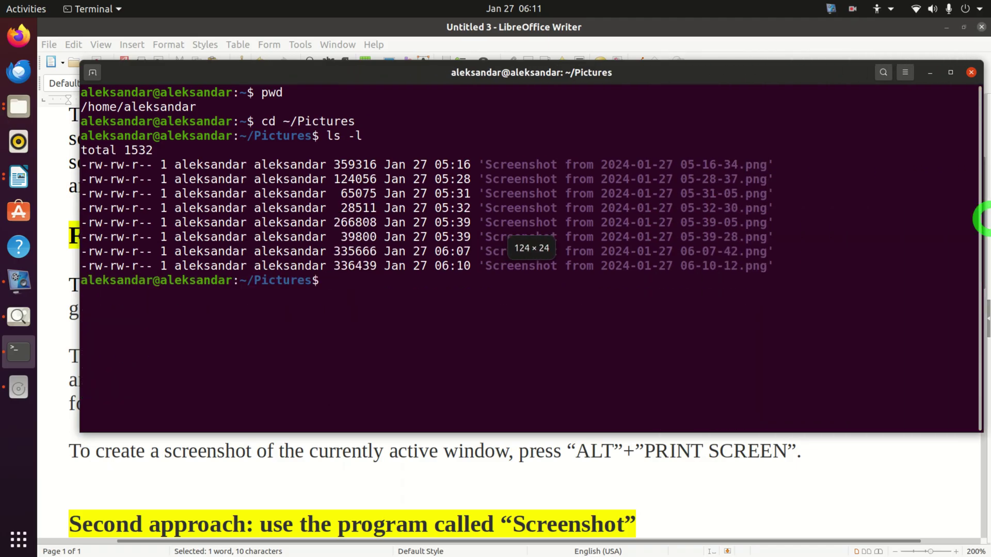
pyautogui.moveTo(491, 266); pyautogui.dragTo(786, 267)
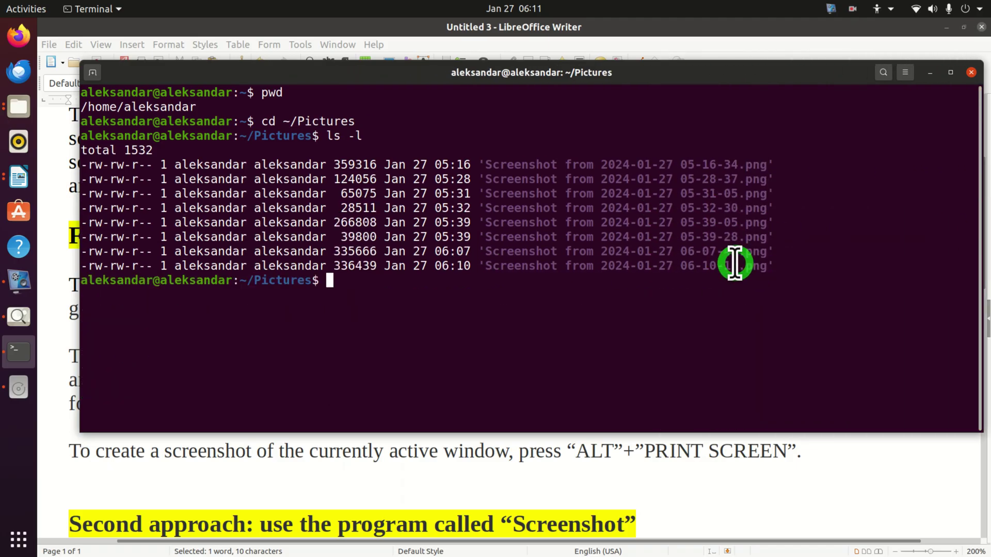
pyautogui.hotkey('alt', 'Tab')
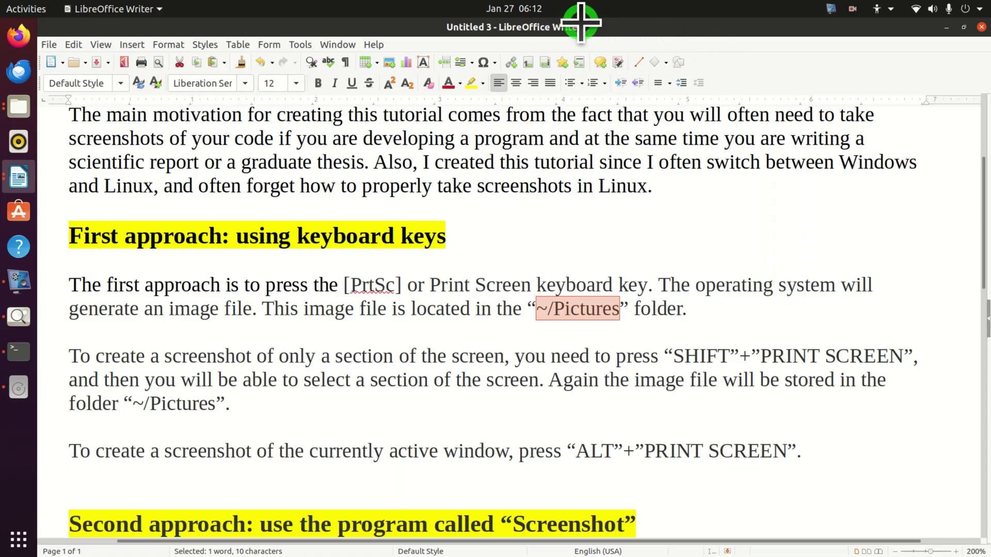
# Drag a rectangle over the upper part of the Writer tutorial to capture that area
pyautogui.moveTo(553, 17); pyautogui.dragTo(968, 313)
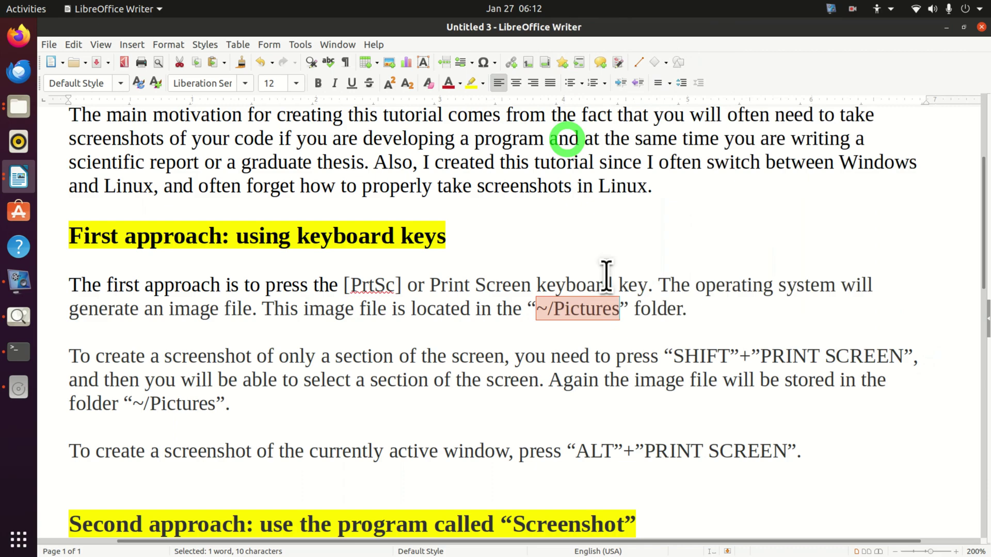
pyautogui.click(23, 108)
pyautogui.click(121, 211)
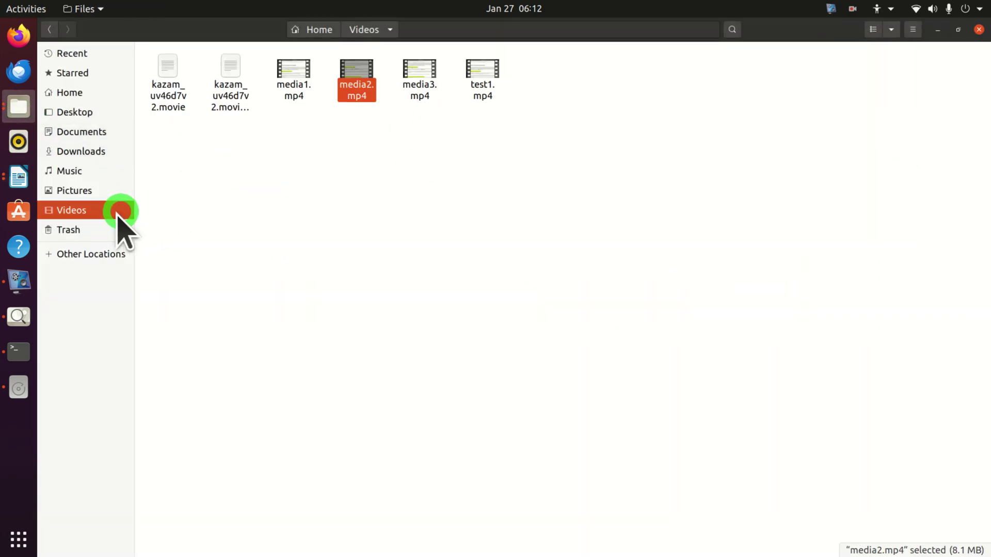
pyautogui.click(92, 194)
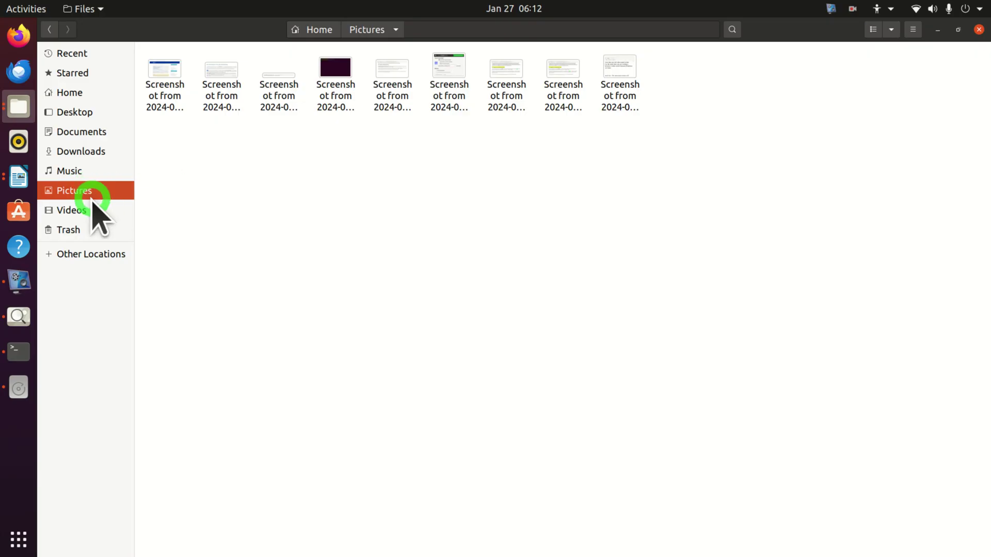
pyautogui.doubleClick(622, 83)
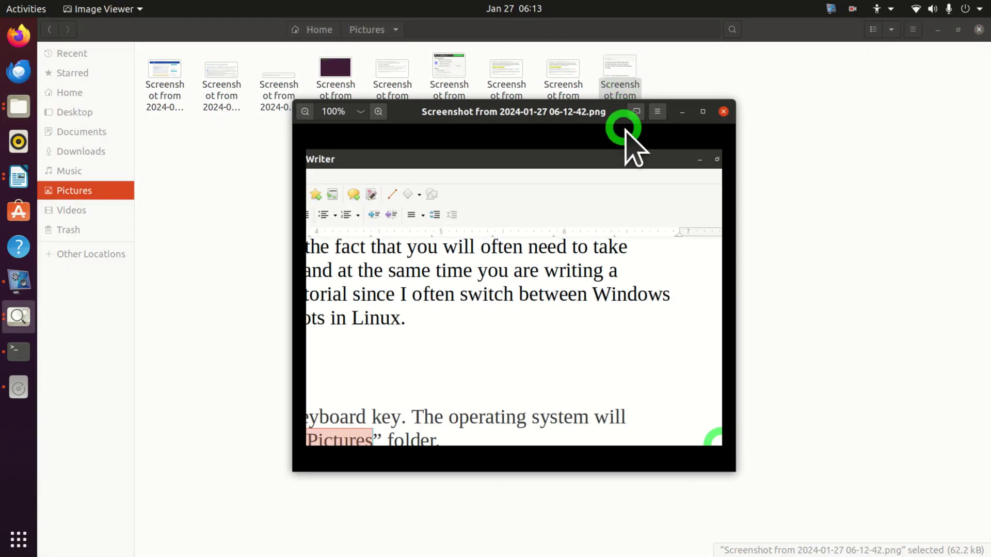
pyautogui.hotkey('alt', 'Tab')
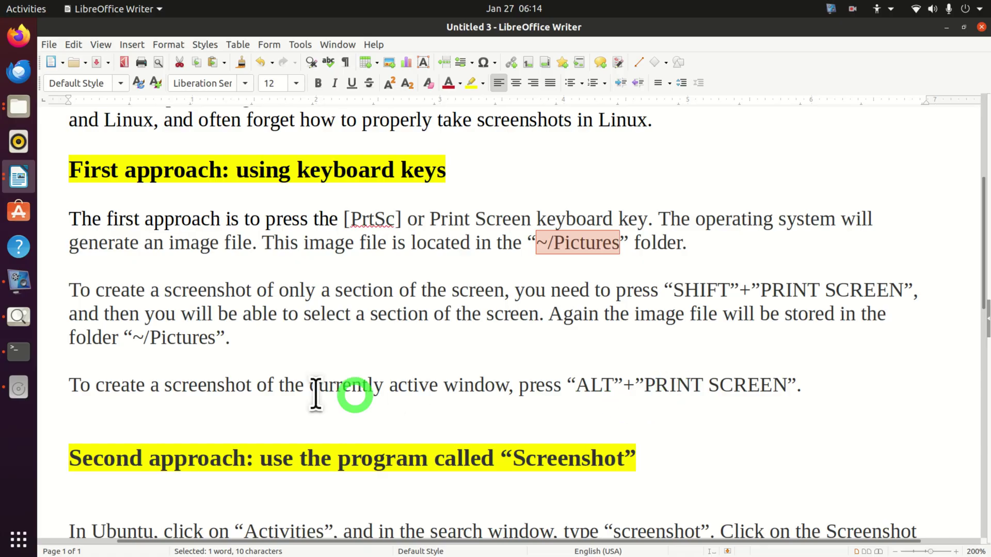
pyautogui.click(19, 352)
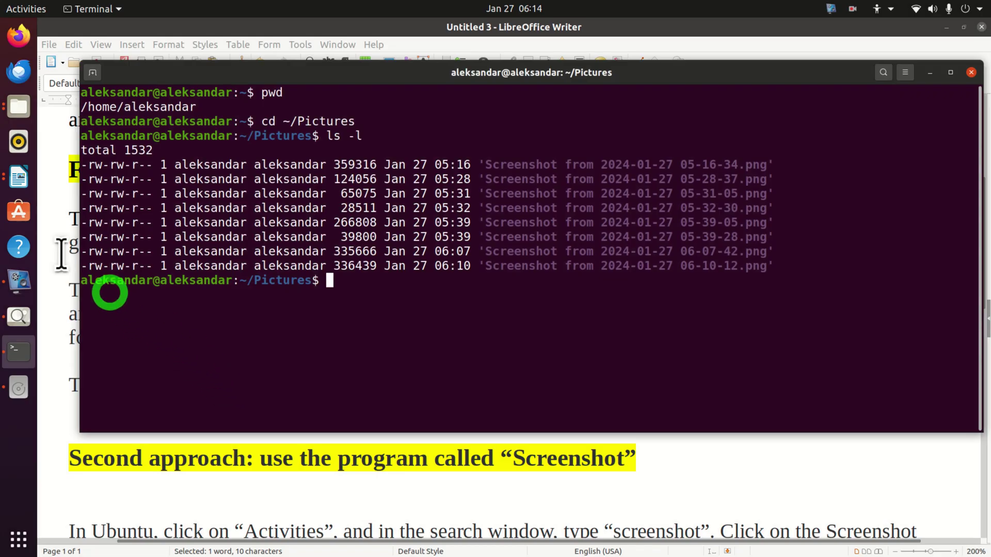
pyautogui.click(18, 107)
pyautogui.click(93, 193)
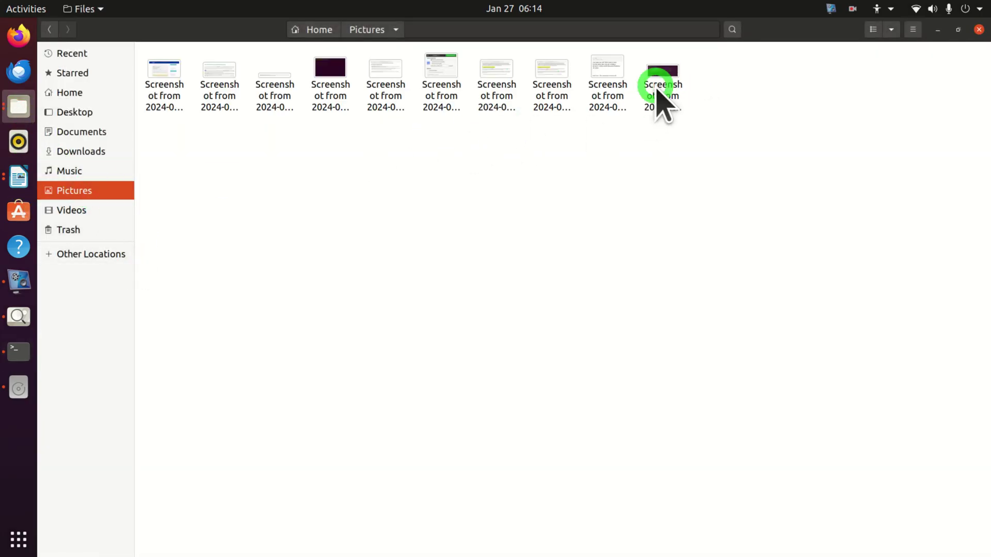
pyautogui.click(659, 98)
pyautogui.doubleClick(660, 98)
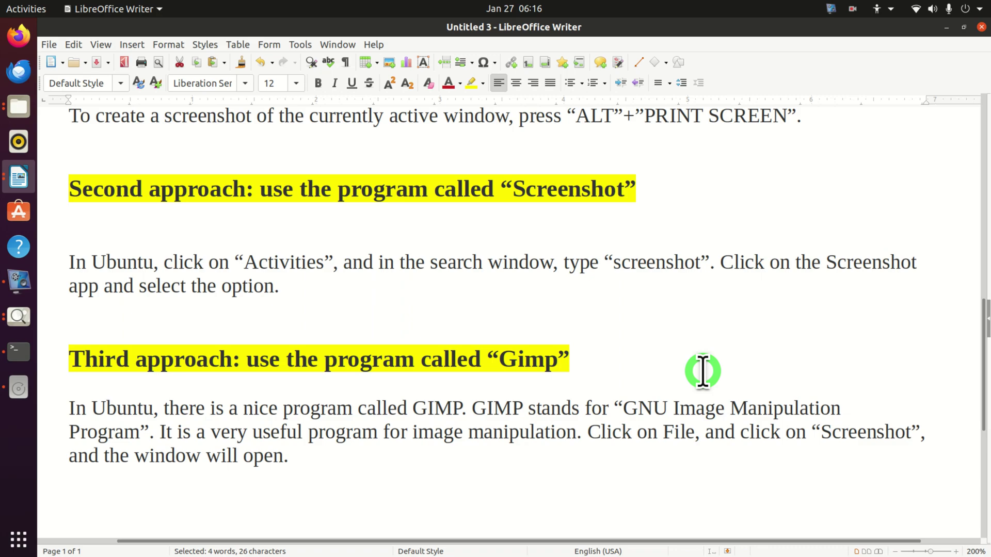
# Launch the Screenshot app from Activities and move its options window aside
pyautogui.click(23, 13)
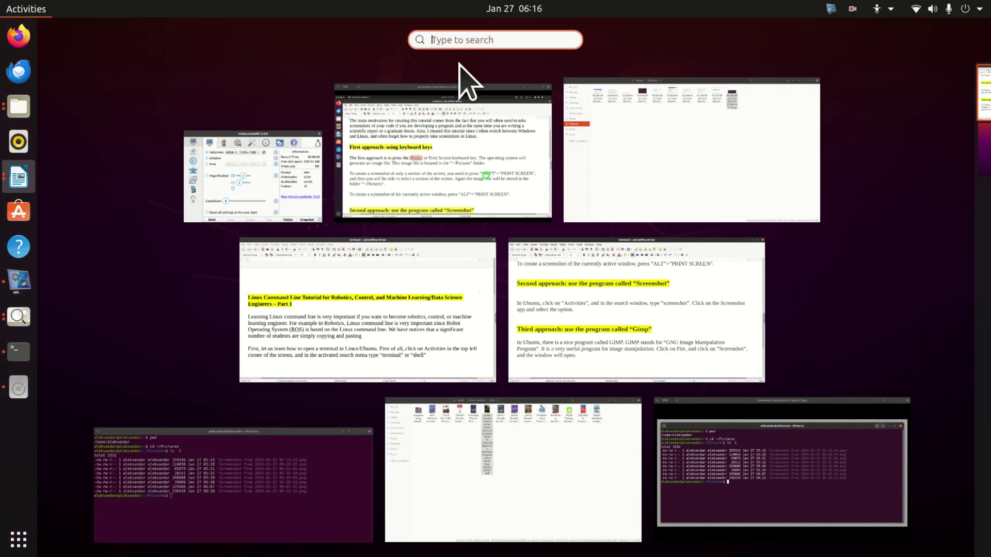
pyautogui.write('screen')
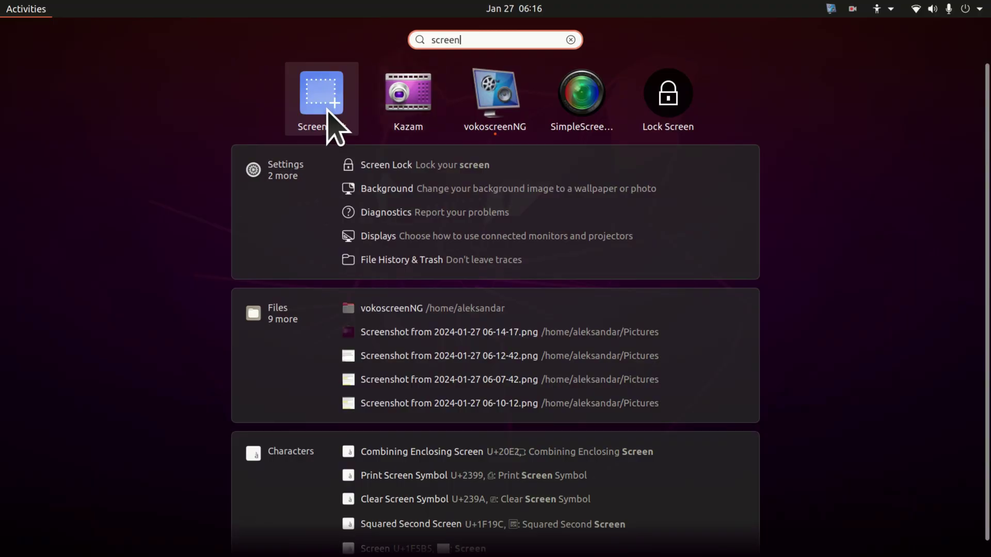
pyautogui.click(327, 111)
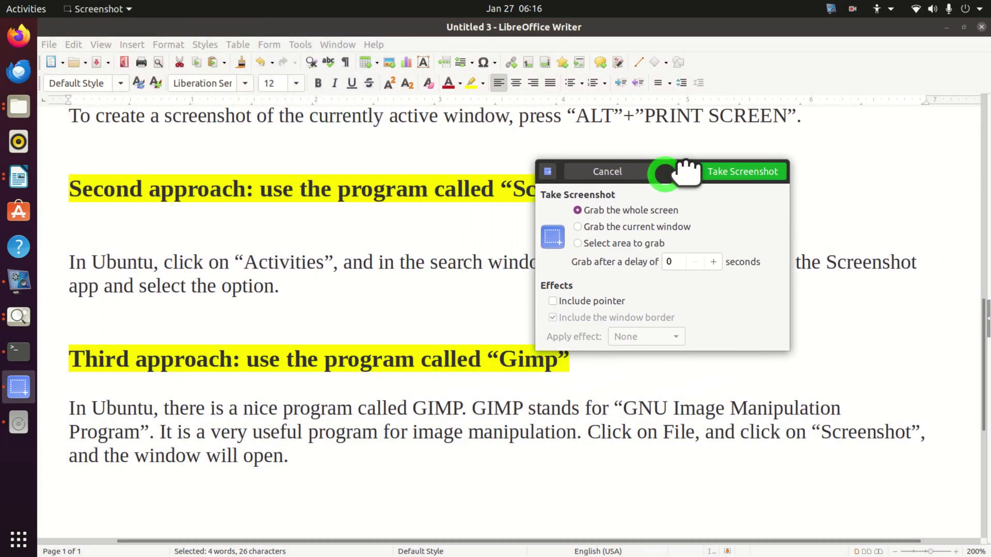
pyautogui.moveTo(687, 173); pyautogui.dragTo(794, 107)
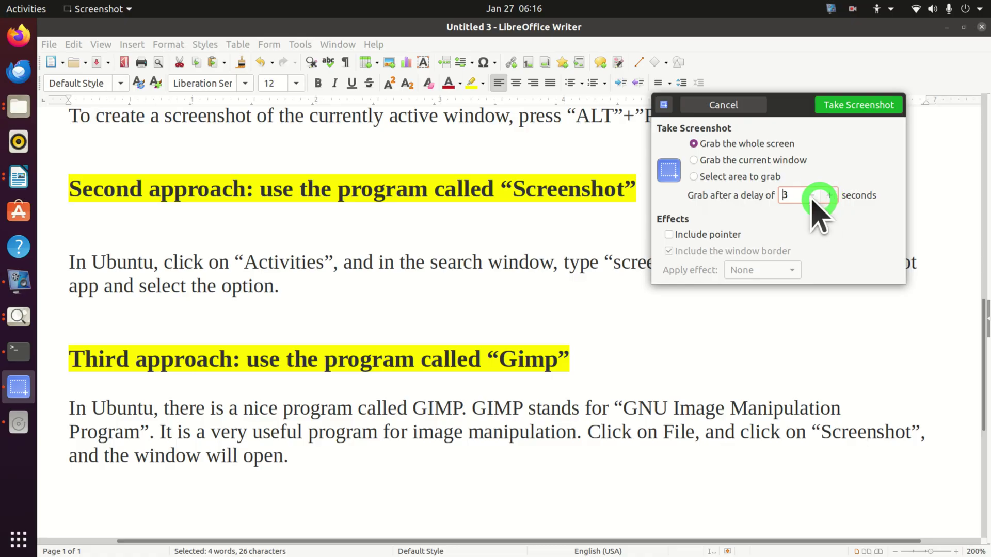
# Grab a selected area of the Writer document and save it to Pictures
pyautogui.click(693, 177)
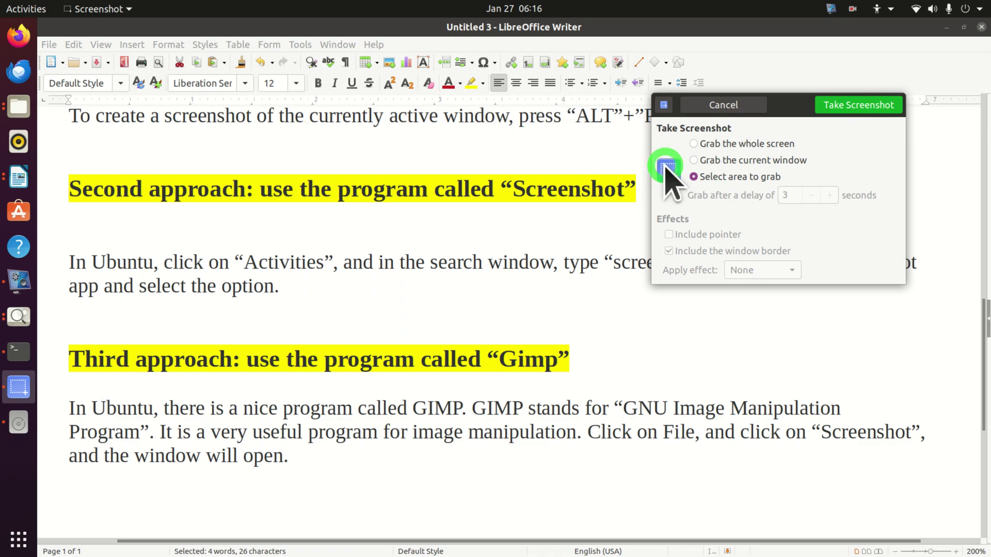
pyautogui.click(867, 105)
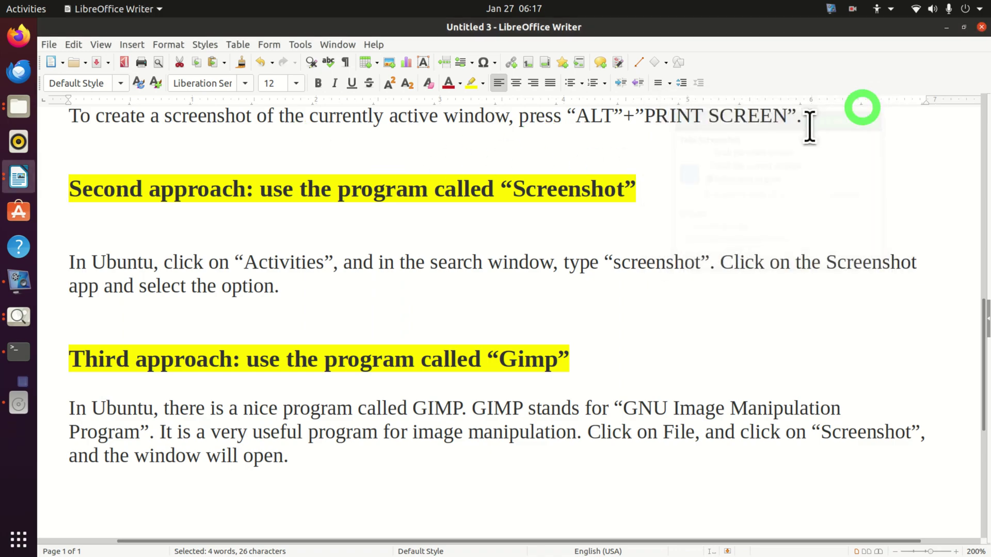
pyautogui.moveTo(192, 98); pyautogui.dragTo(865, 442)
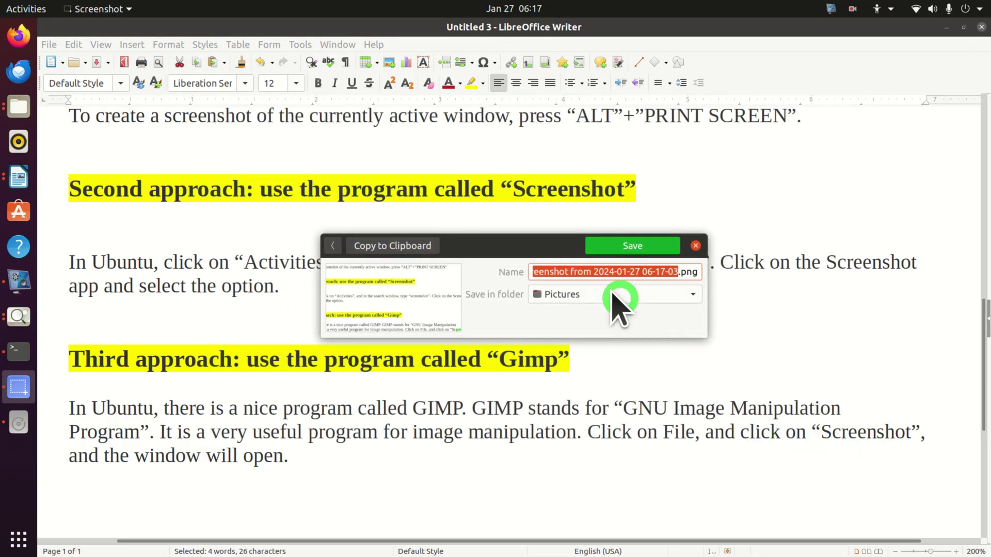
pyautogui.click(631, 246)
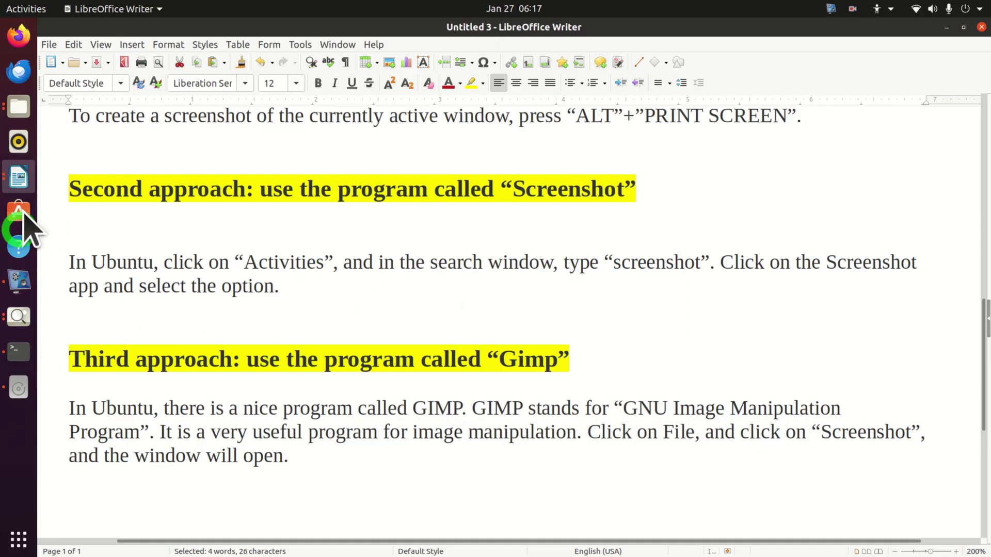
pyautogui.click(19, 107)
pyautogui.doubleClick(703, 97)
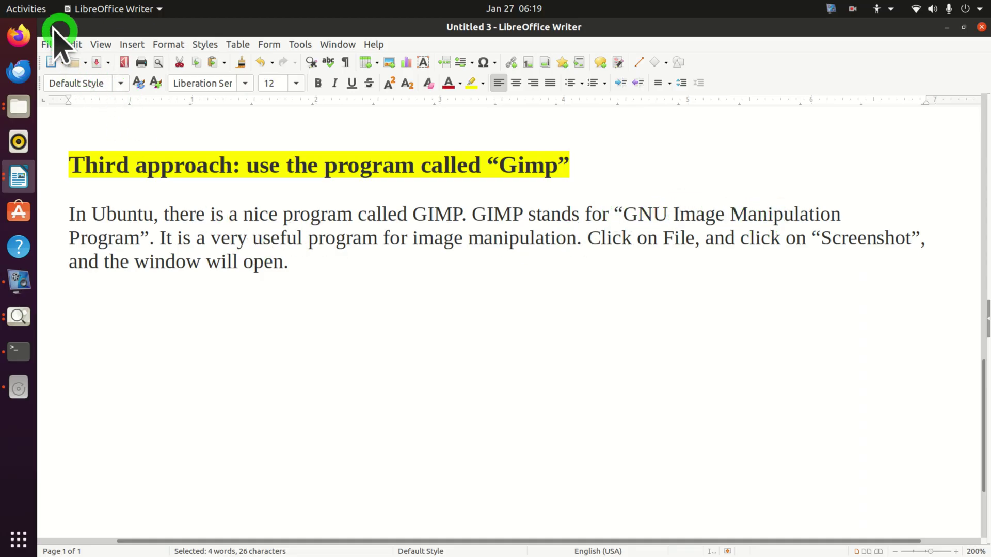
# Launch GIMP from the Activities search
pyautogui.click(26, 9)
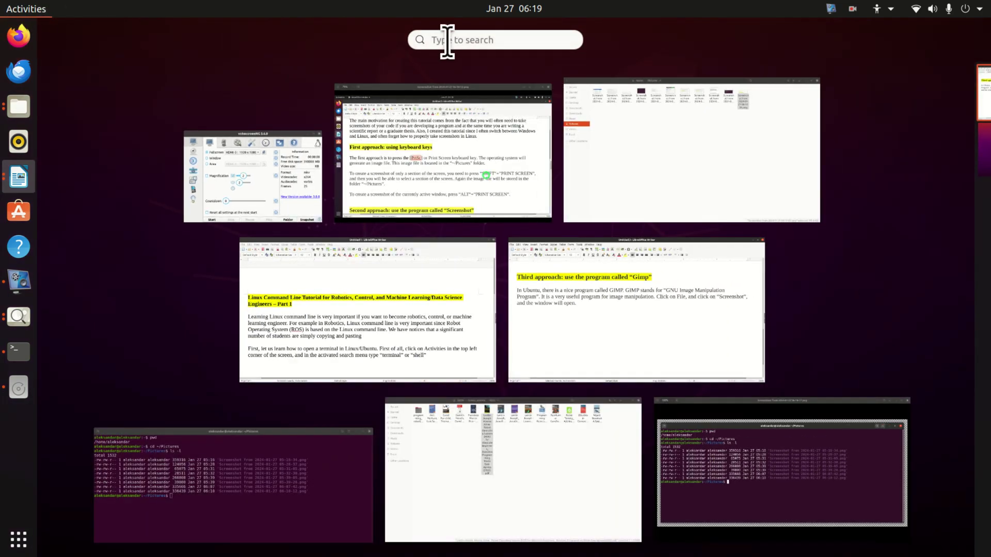
pyautogui.write('gimp')
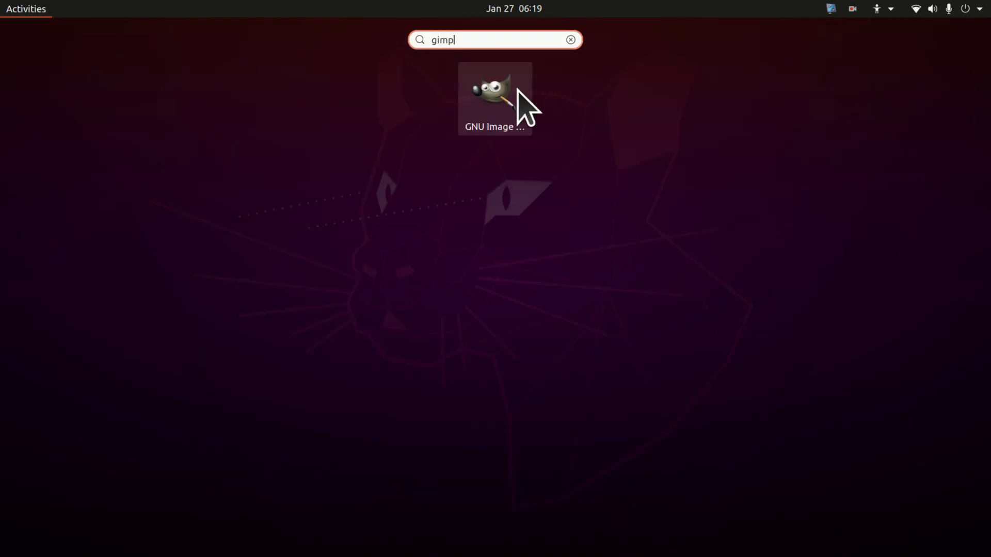
pyautogui.click(518, 90)
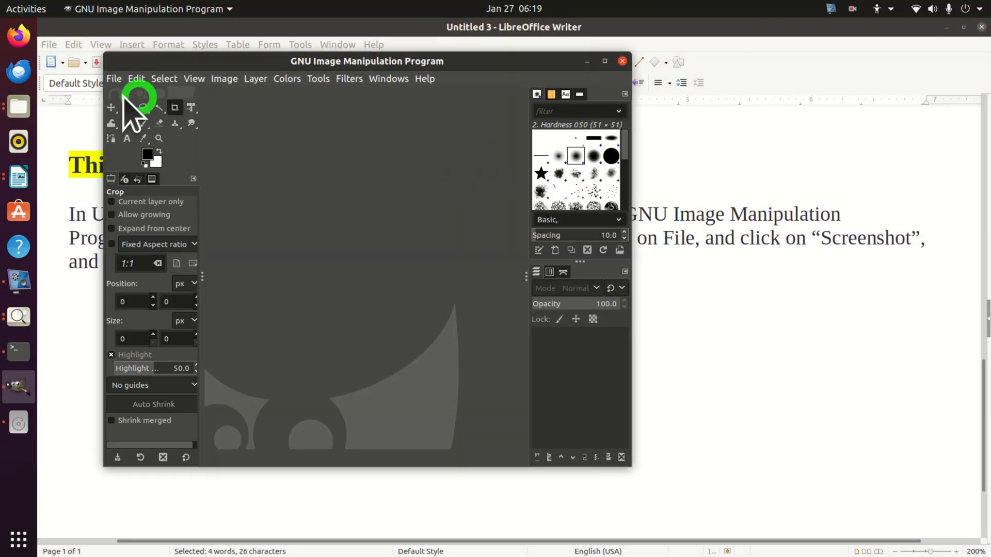
# Use File > Create > Screenshot to snap the entire screen after a 2-second delay
pyautogui.click(115, 78)
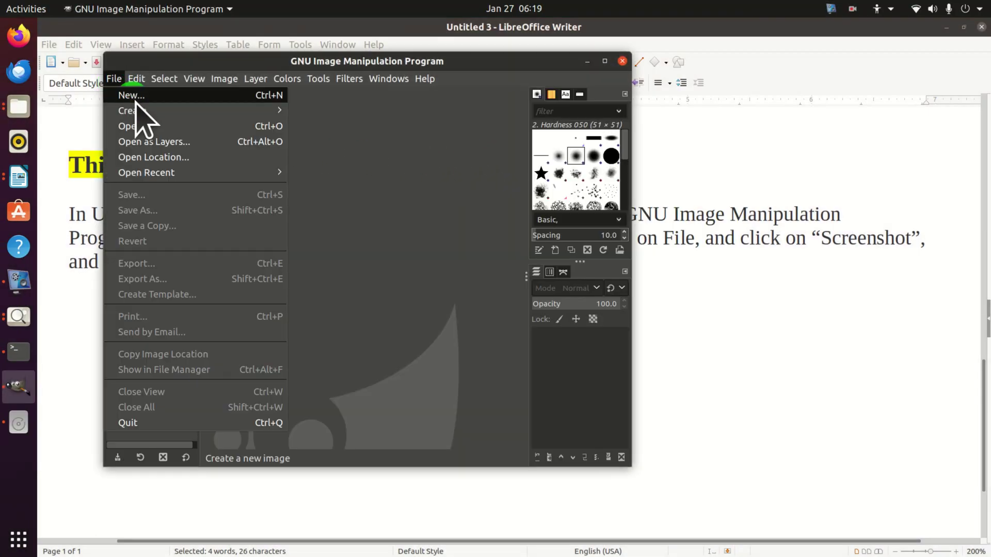
pyautogui.moveTo(146, 110)
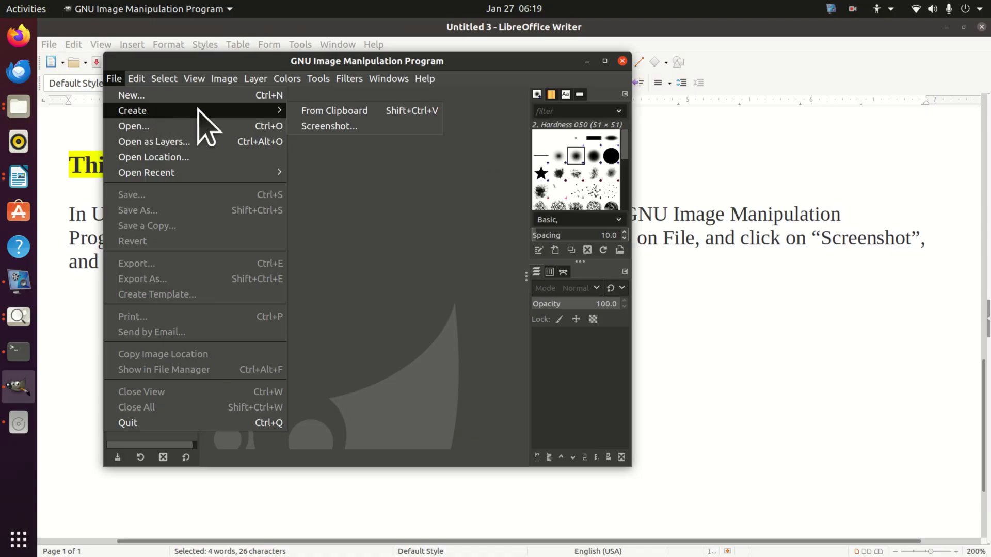
pyautogui.click(330, 127)
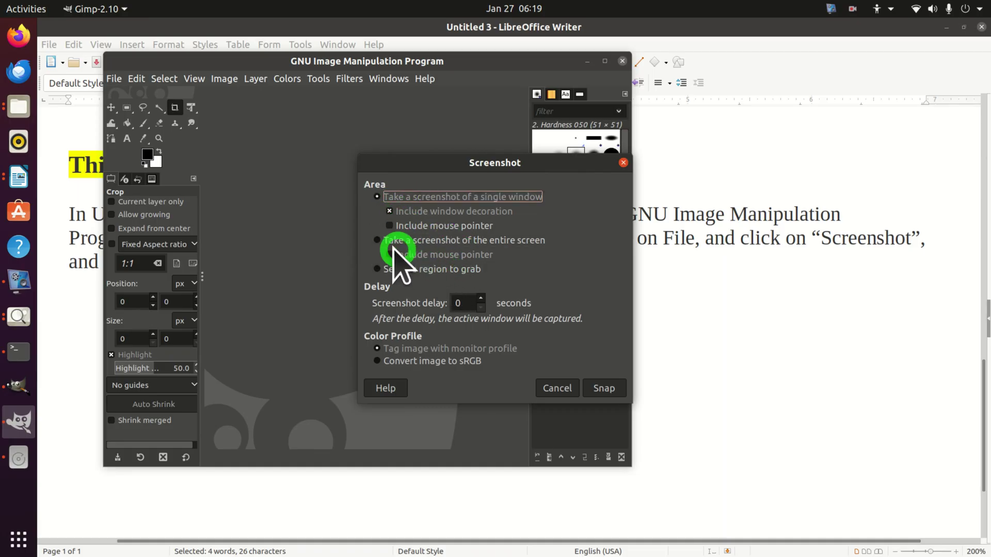
pyautogui.click(379, 240)
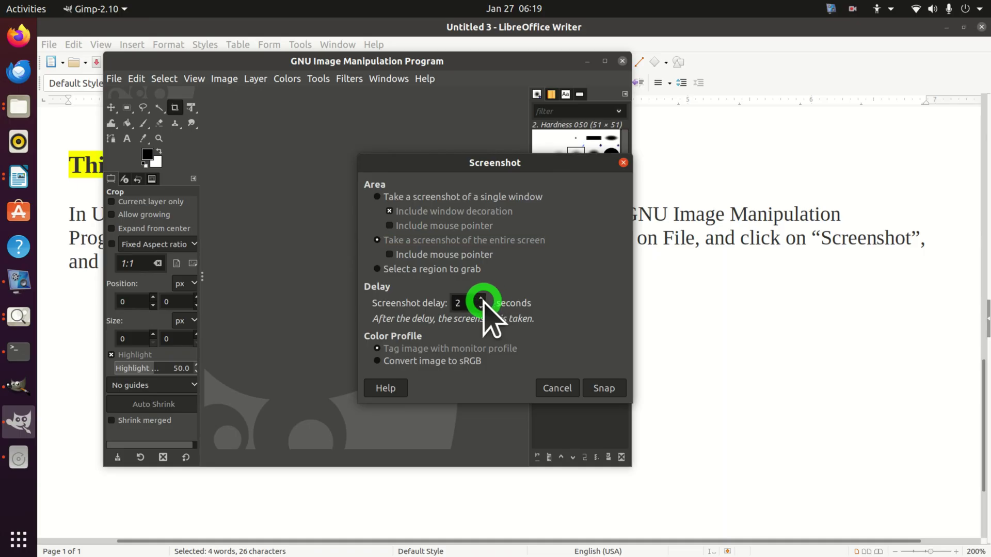
pyautogui.click(603, 388)
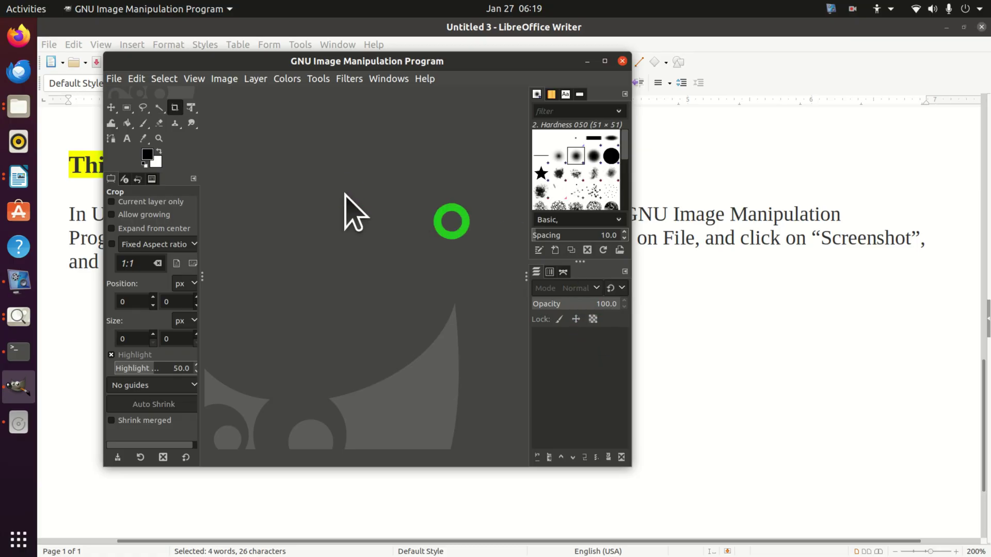